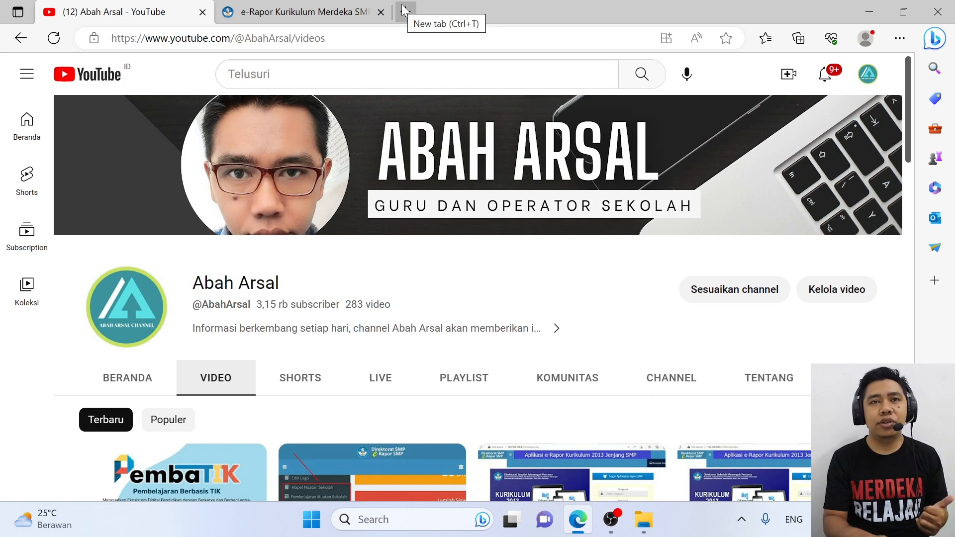
- Open the ngrok.com website in a new browser tab
{"action": "left_click", "coordinate": [404, 11]}
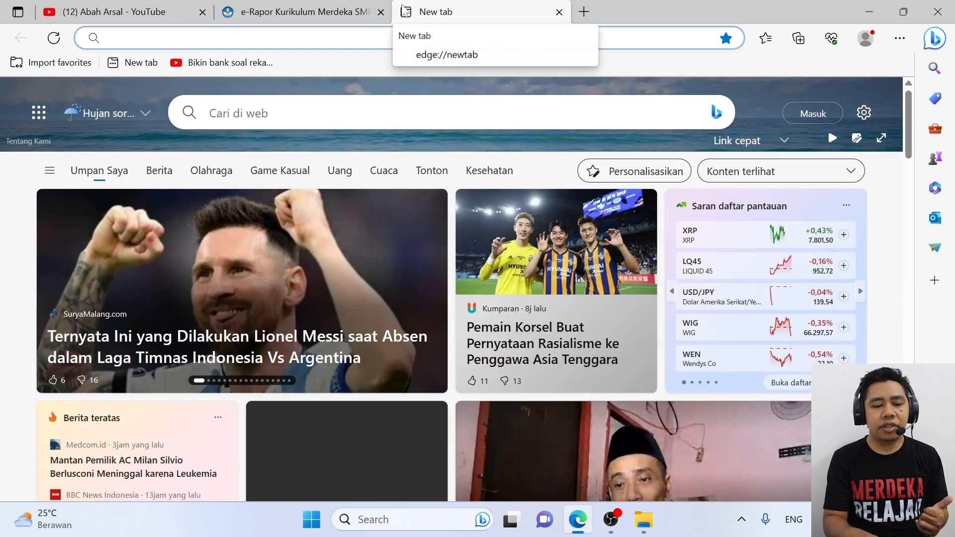
{"action": "type", "text": "ngrok"}
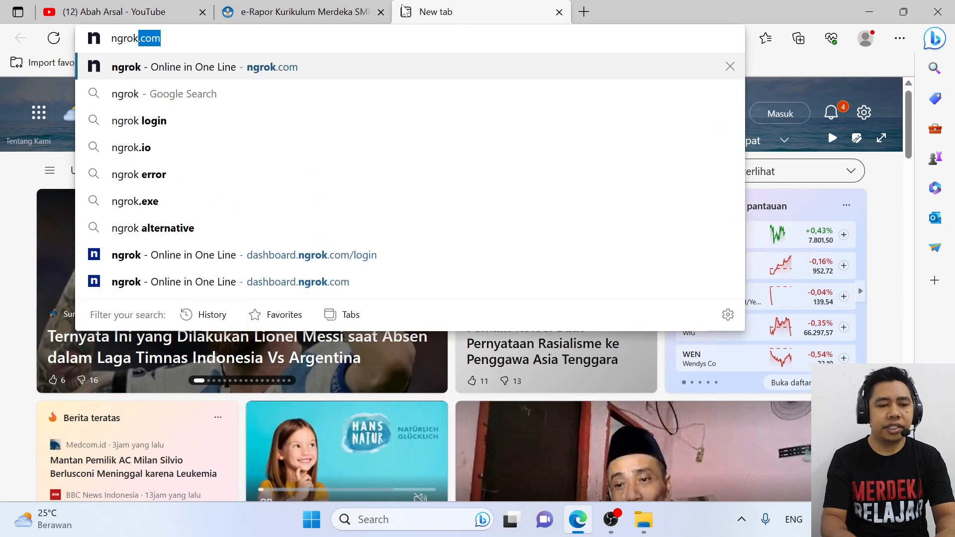
{"action": "key", "text": "Return"}
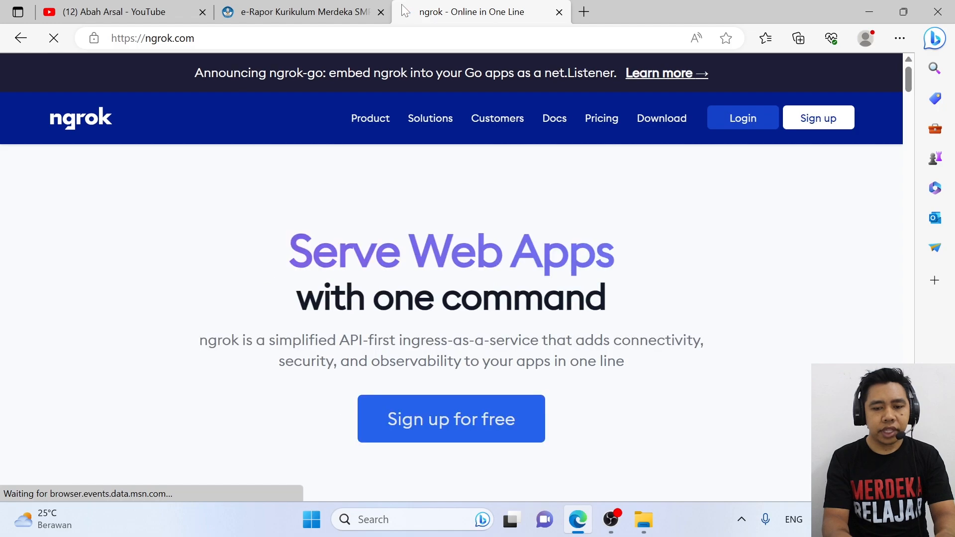
- Open the ngrok sign-up page and examine its form fields and the GitHub and Google registration options
{"action": "left_click", "coordinate": [802, 124]}
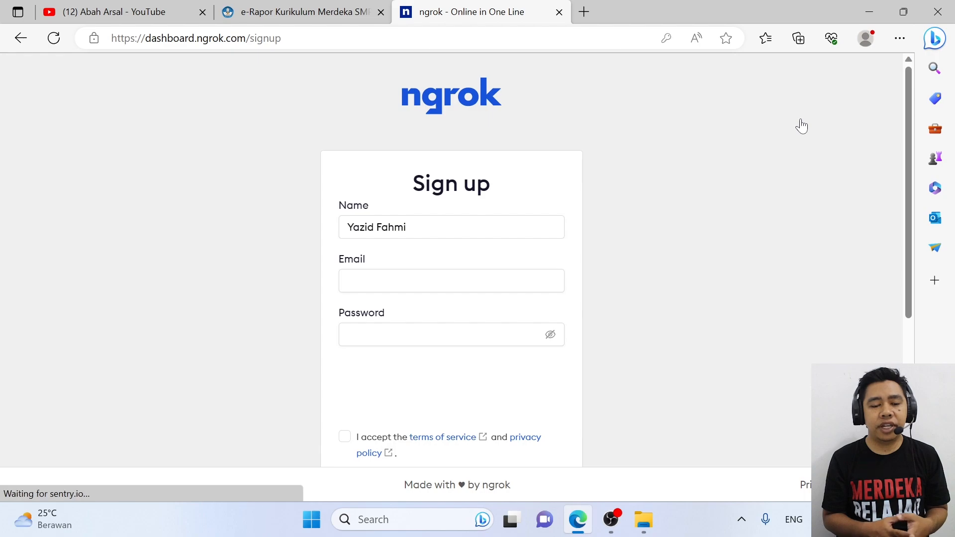
{"action": "scroll", "coordinate": [452, 334], "scroll_direction": "down", "scroll_amount": 3}
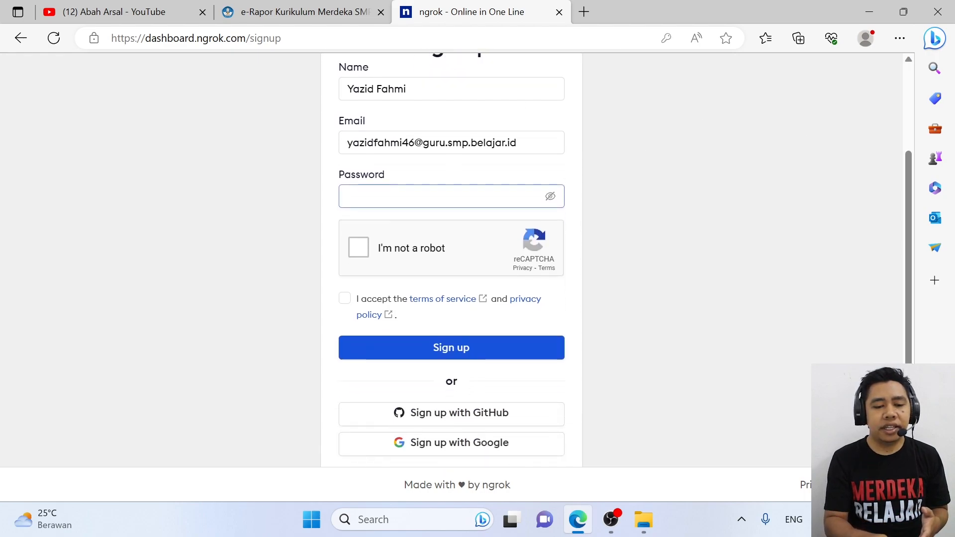
{"action": "scroll", "coordinate": [452, 334], "scroll_direction": "up", "scroll_amount": 1}
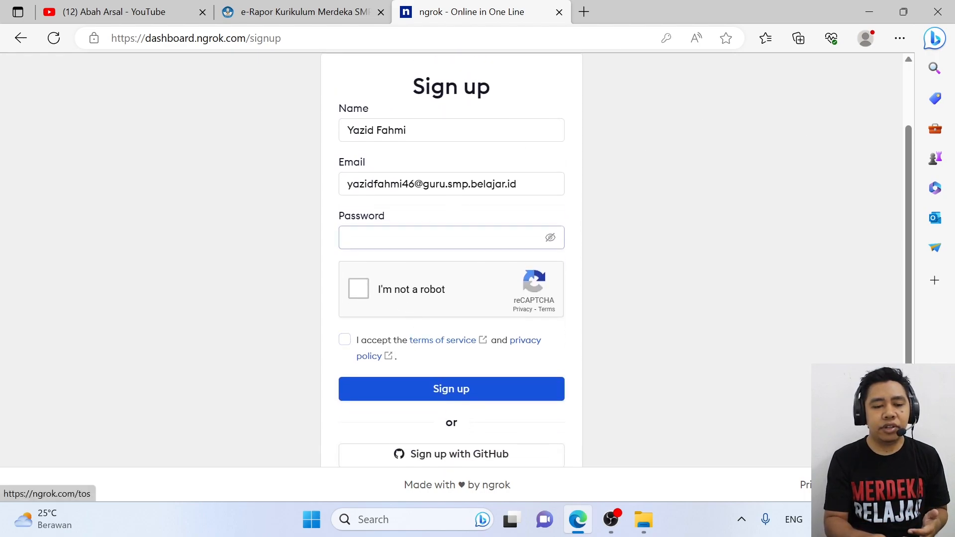
{"action": "scroll", "coordinate": [403, 322], "scroll_direction": "down", "scroll_amount": 3}
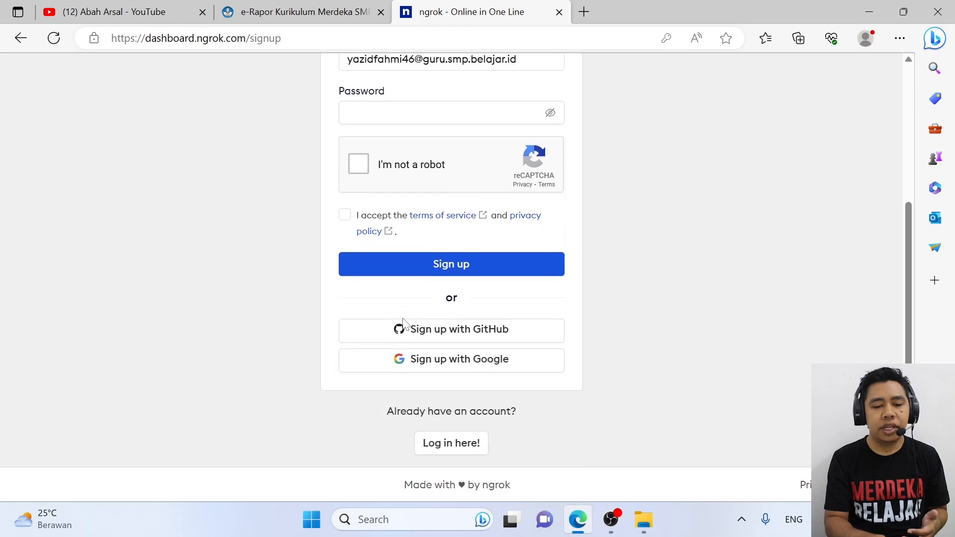
{"action": "scroll", "coordinate": [403, 323], "scroll_direction": "up", "scroll_amount": 5}
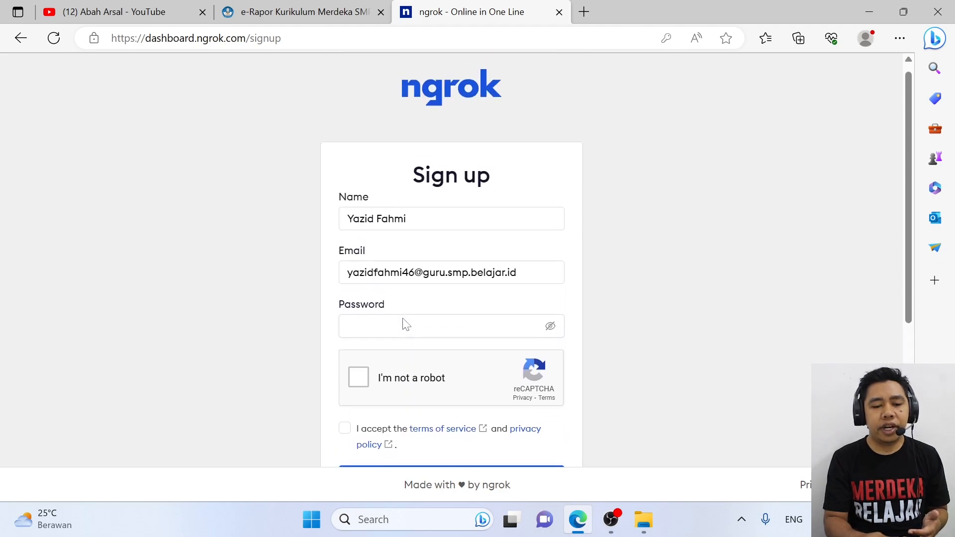
{"action": "scroll", "coordinate": [459, 456], "scroll_direction": "down", "scroll_amount": 5}
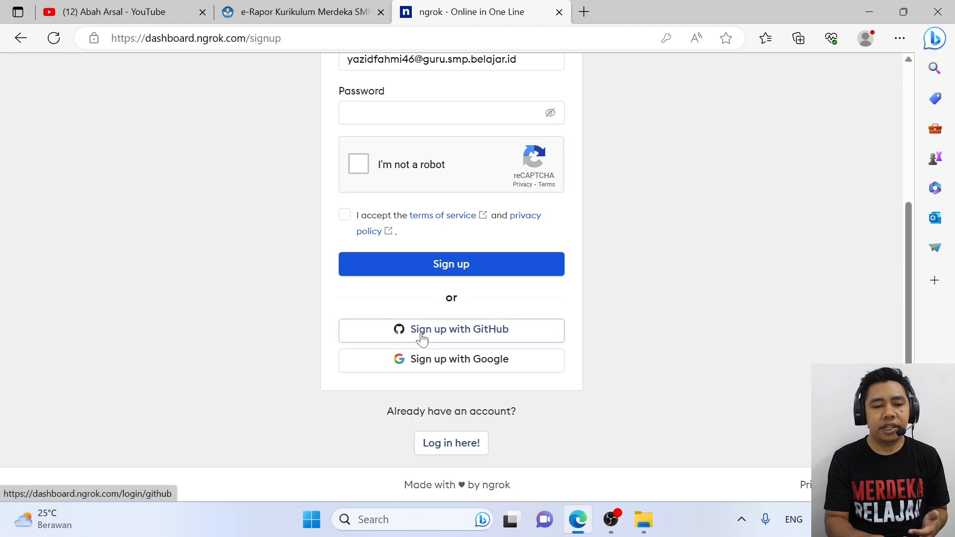
- Return to the ngrok home page and log in to the existing account with the prefilled credentials
{"action": "left_click", "coordinate": [21, 38]}
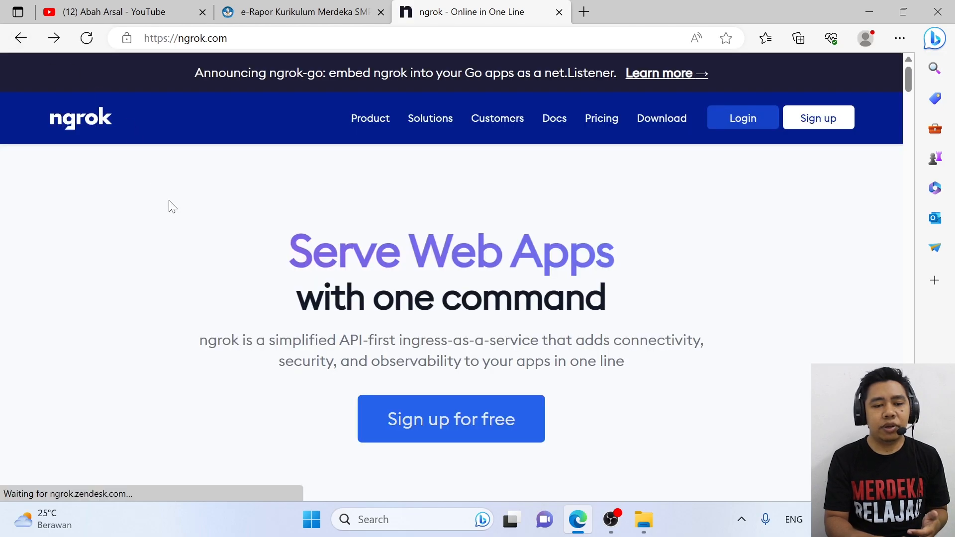
{"action": "left_click", "coordinate": [742, 121]}
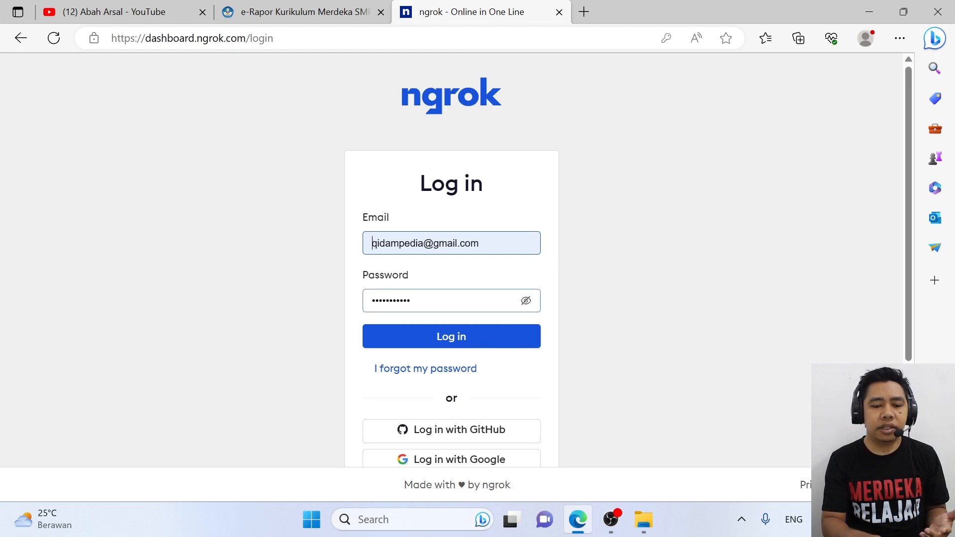
{"action": "left_click", "coordinate": [468, 333]}
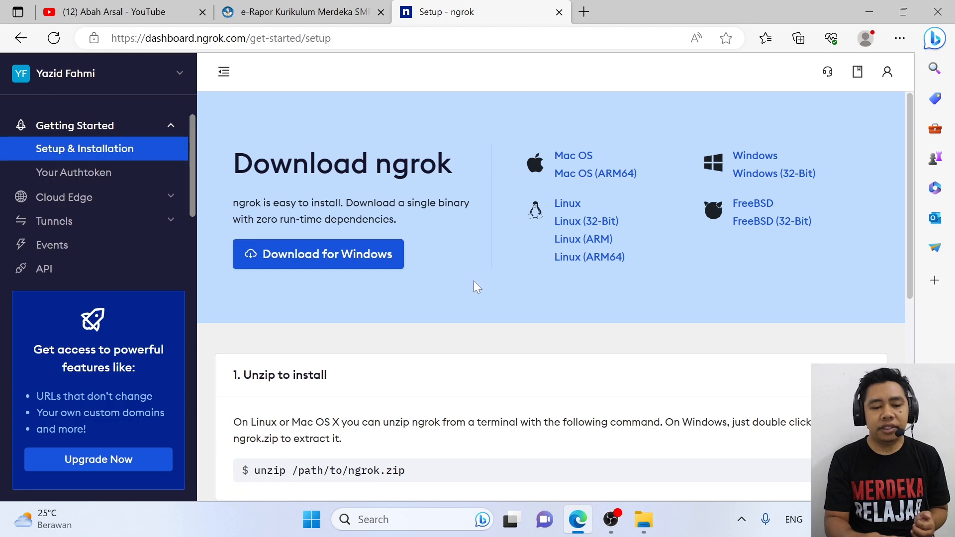
- Switch to File Explorer and run ngrok.exe from the ngrok-v3-stable-windows-amd64 folder as administrator, approving the elevation
{"action": "scroll", "coordinate": [473, 280], "scroll_direction": "down", "scroll_amount": 2}
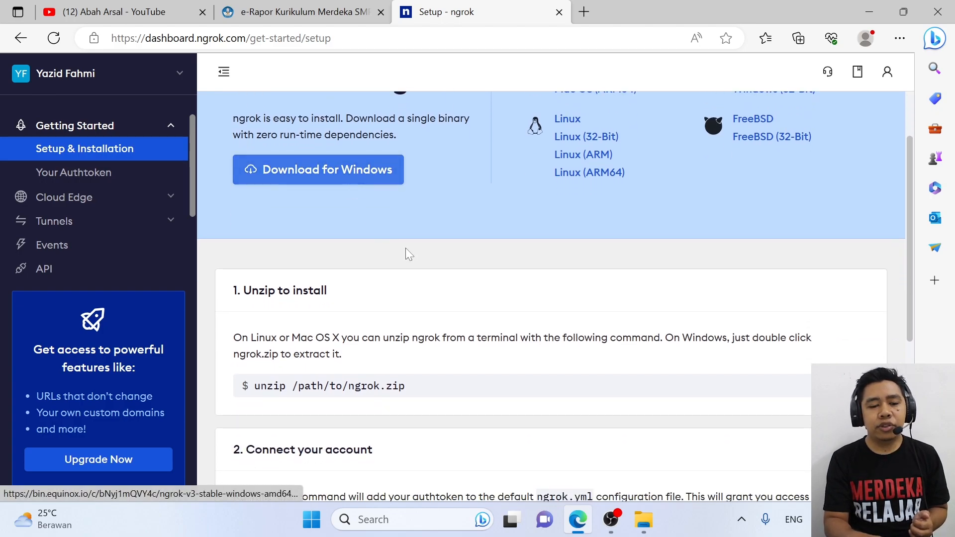
{"action": "left_click", "coordinate": [643, 519]}
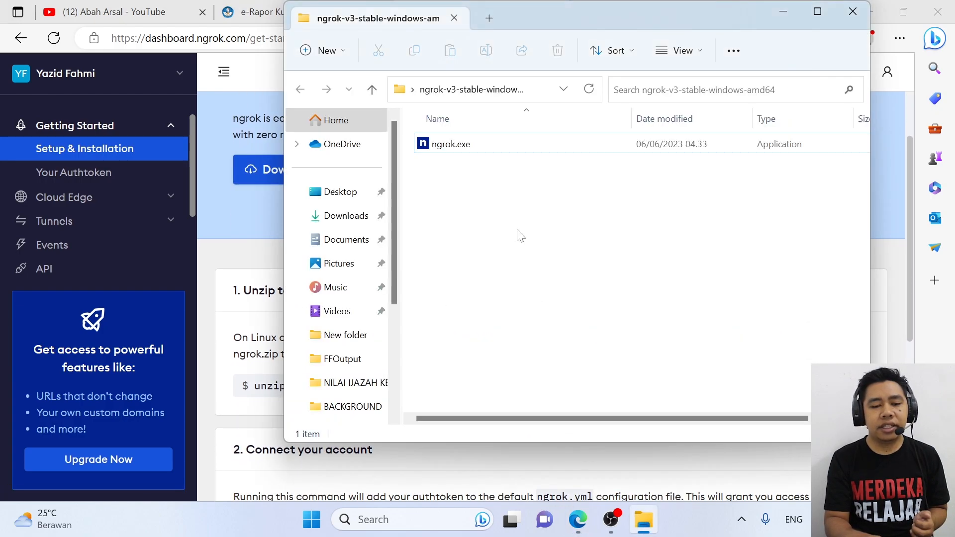
{"action": "right_click", "coordinate": [481, 151]}
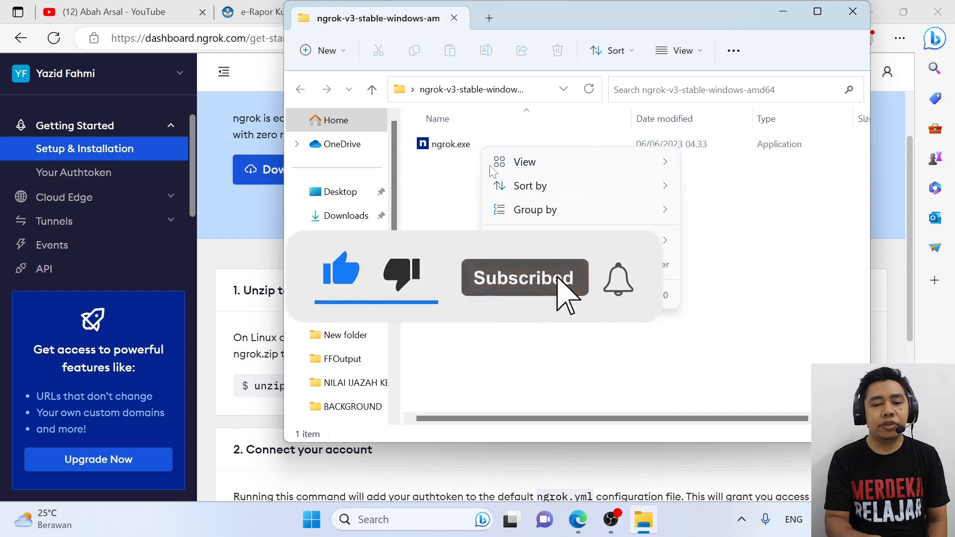
{"action": "left_click", "coordinate": [454, 155]}
{"action": "right_click", "coordinate": [452, 153]}
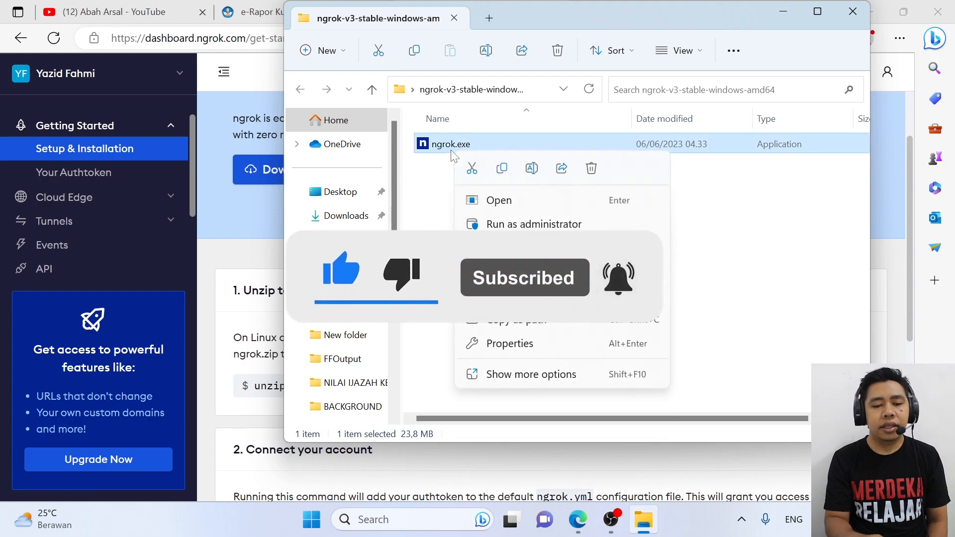
{"action": "left_click", "coordinate": [491, 223]}
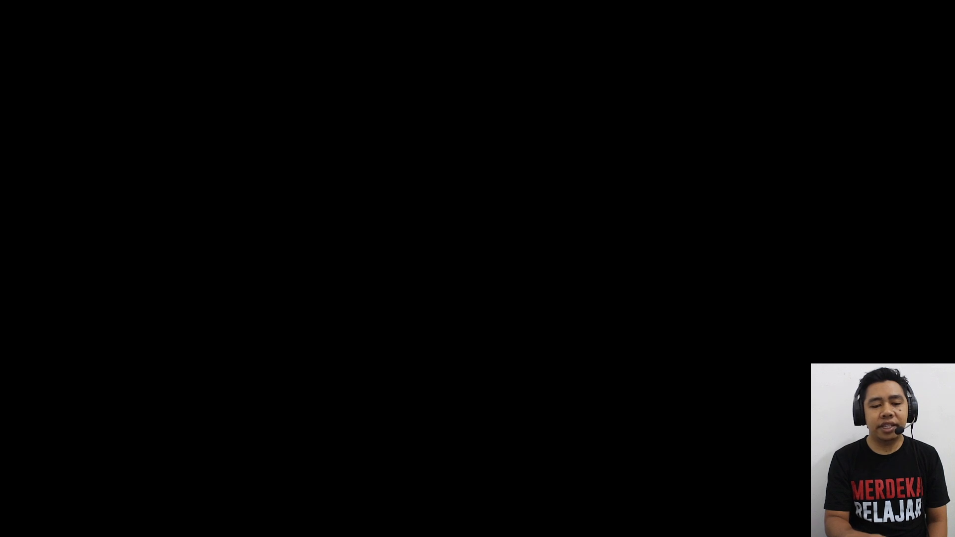
{"action": "left_click", "coordinate": [414, 384]}
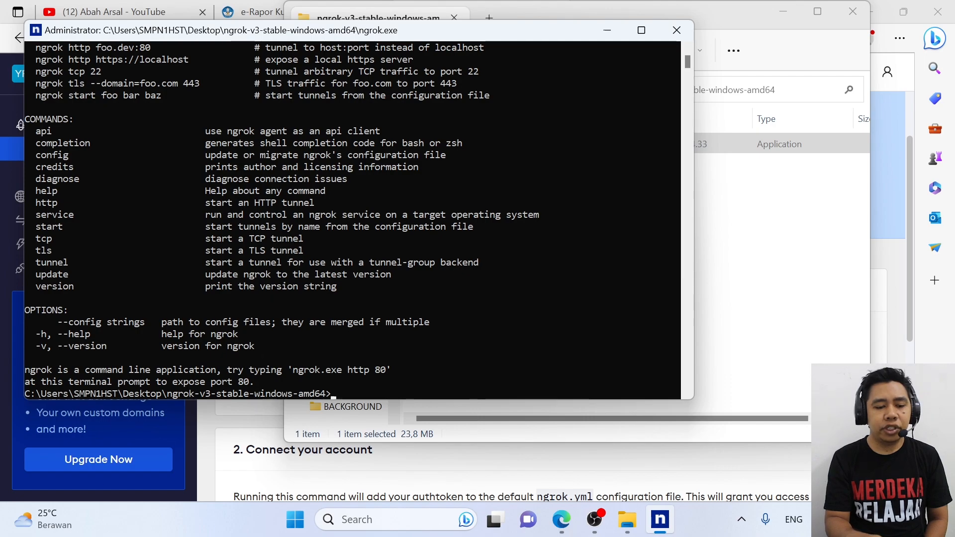
- Switch back to the ngrok setup page in the browser and copy the full add-authtoken command under "Connect your account"
{"action": "left_click", "coordinate": [247, 451]}
{"action": "scroll", "coordinate": [319, 369], "scroll_direction": "down", "scroll_amount": 5}
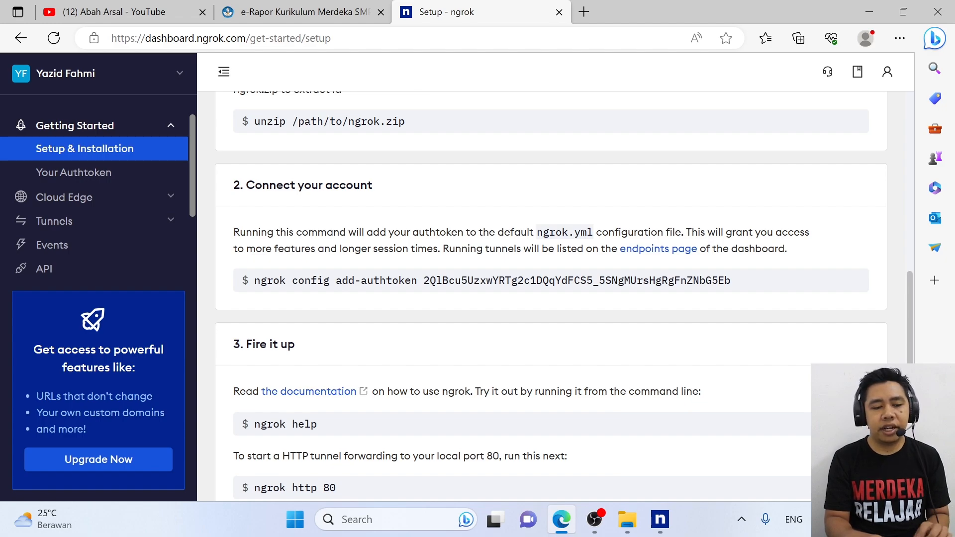
{"action": "left_click", "coordinate": [405, 280]}
{"action": "key", "text": "ctrl+c"}
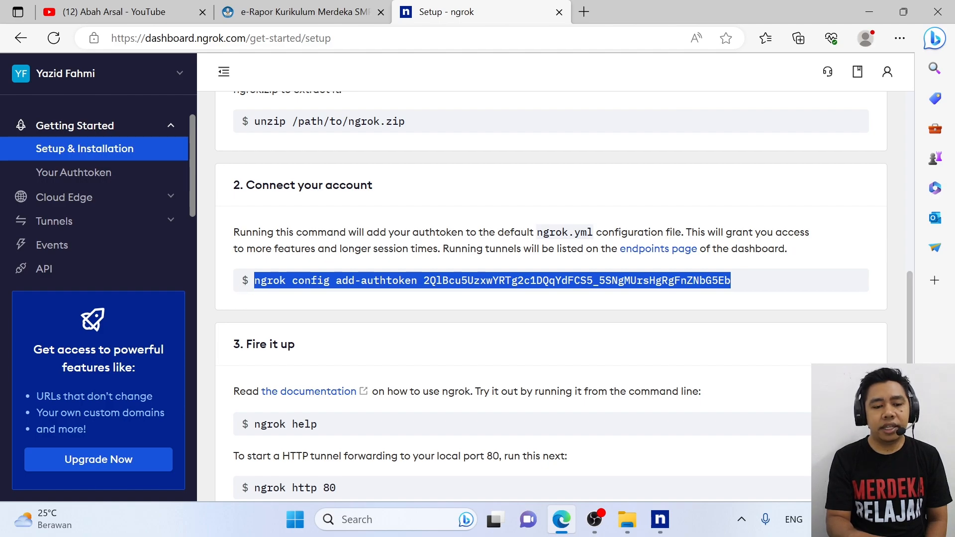
{"action": "right_click", "coordinate": [292, 288]}
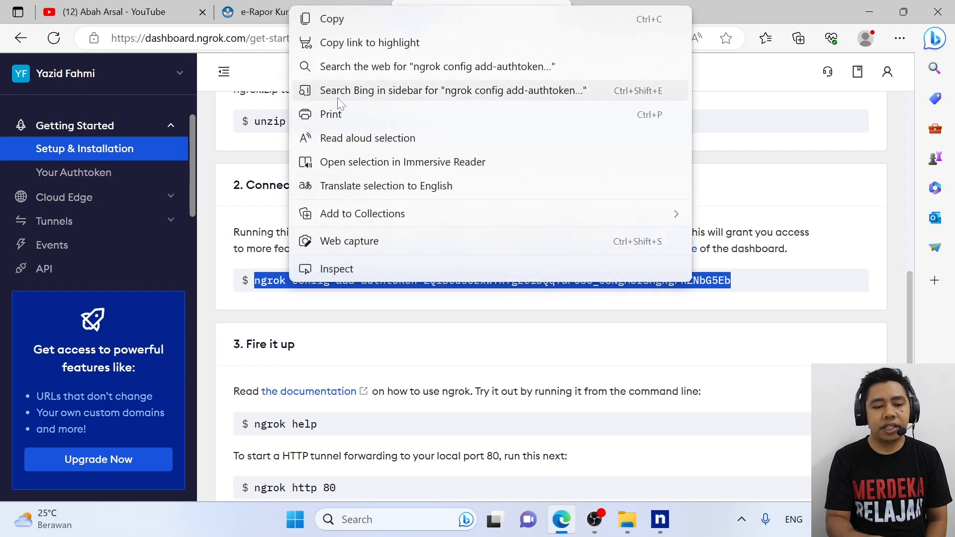
{"action": "left_click", "coordinate": [331, 22]}
- Switch to the ngrok terminal, paste the ngrok config add-authtoken command with the account's authtoken, run it and highlight the output line
{"action": "left_click", "coordinate": [646, 497]}
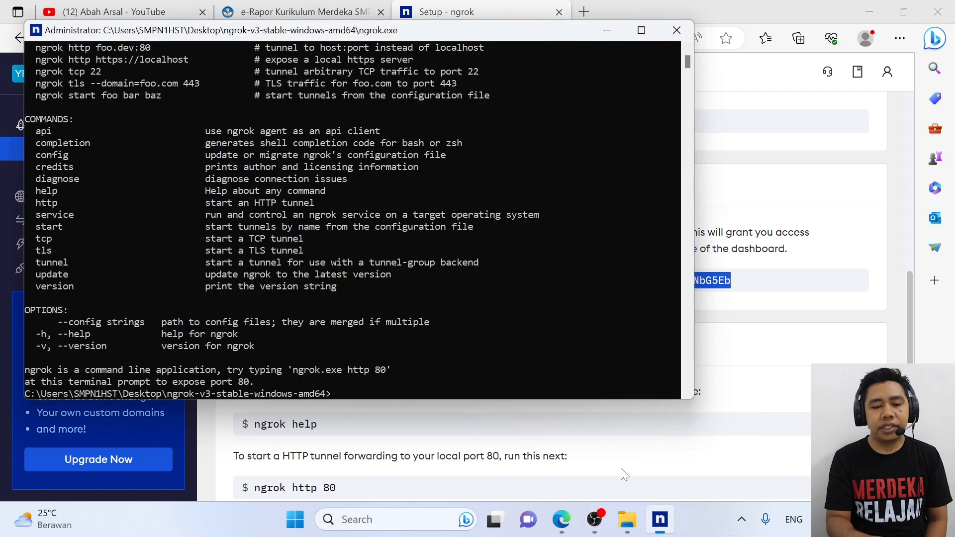
{"action": "right_click", "coordinate": [359, 389]}
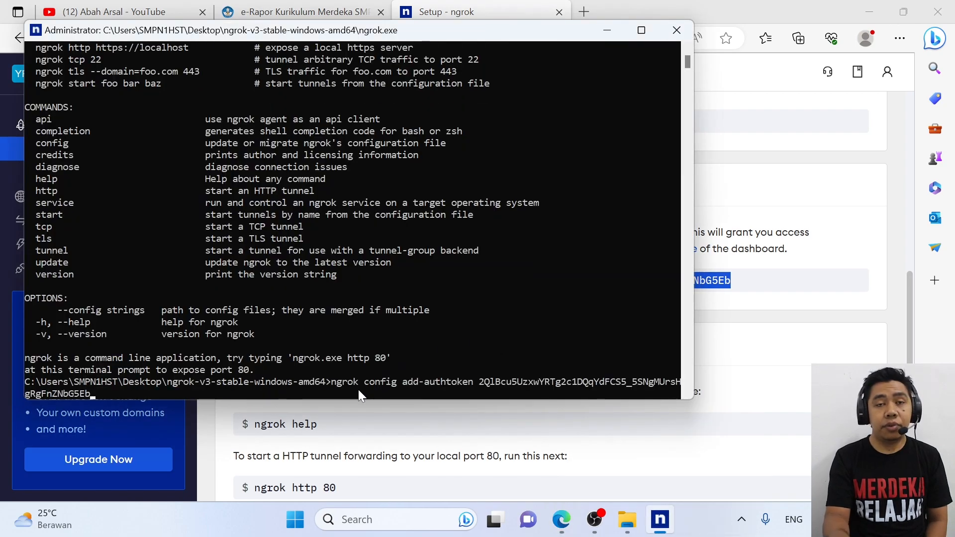
{"action": "key", "text": "Return"}
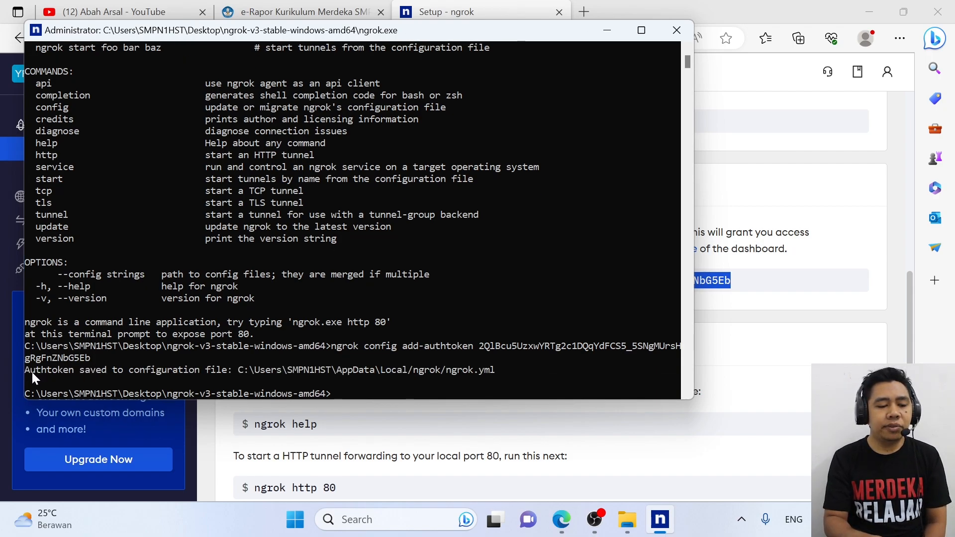
{"action": "left_click_drag", "start_coordinate": [25, 371], "coordinate": [492, 371]}
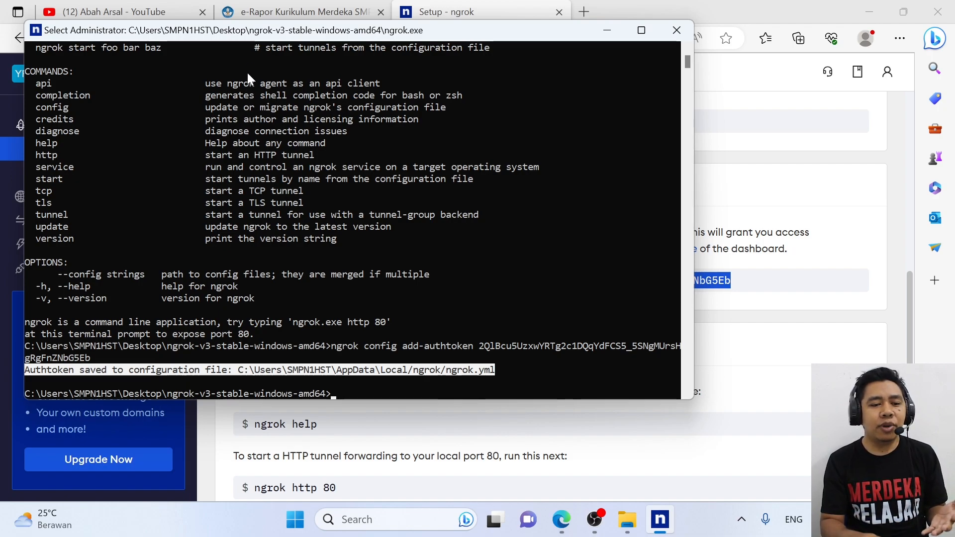
- Check the port in the e-Rapor dashboard's localhost address, and start a tunnel to it in the ngrok terminal with "ngrok tcp 7759"
{"action": "left_click", "coordinate": [260, 7]}
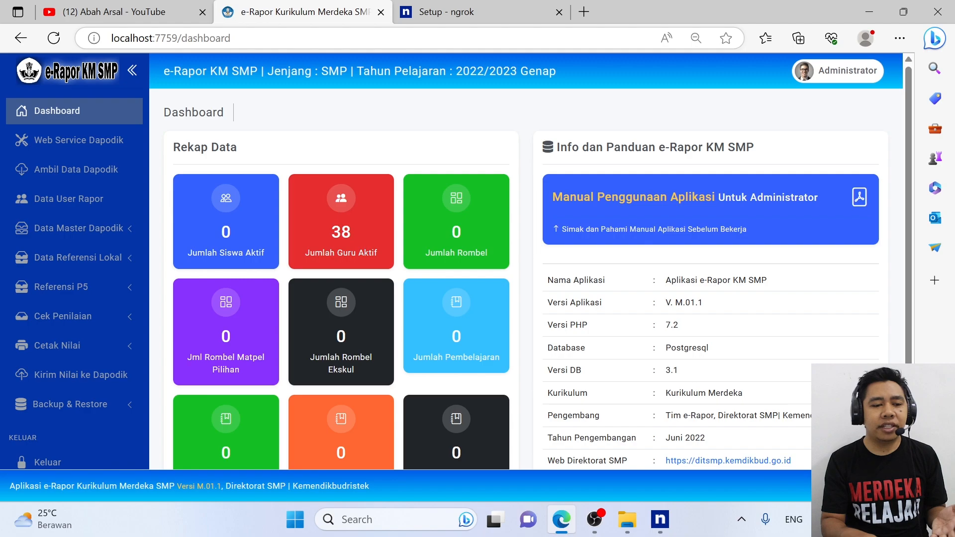
{"action": "left_click_drag", "start_coordinate": [155, 39], "coordinate": [178, 38]}
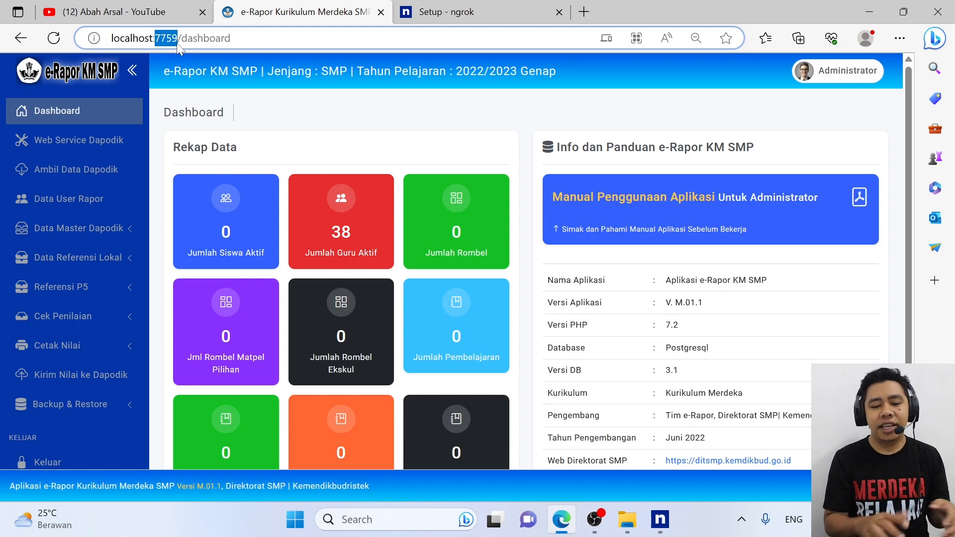
{"action": "left_click", "coordinate": [660, 520]}
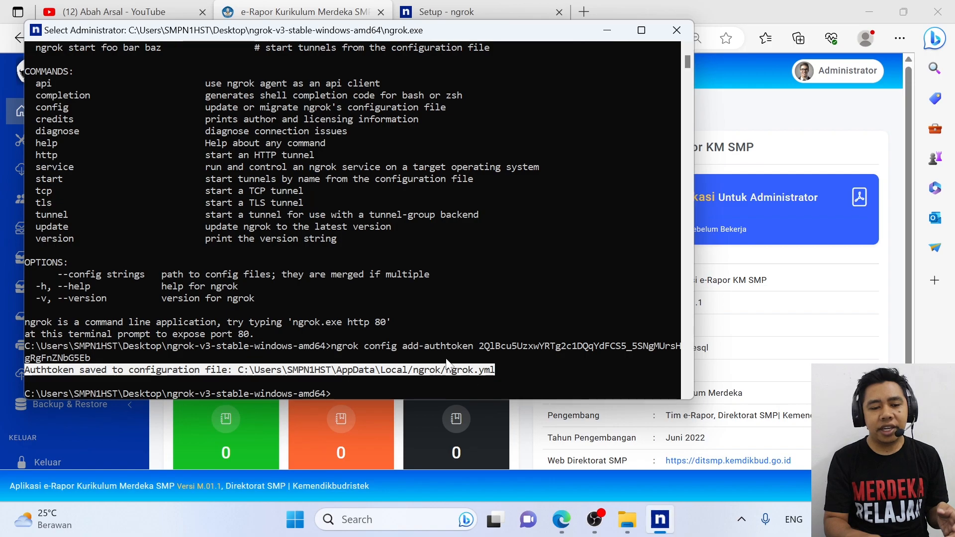
{"action": "left_click", "coordinate": [371, 383]}
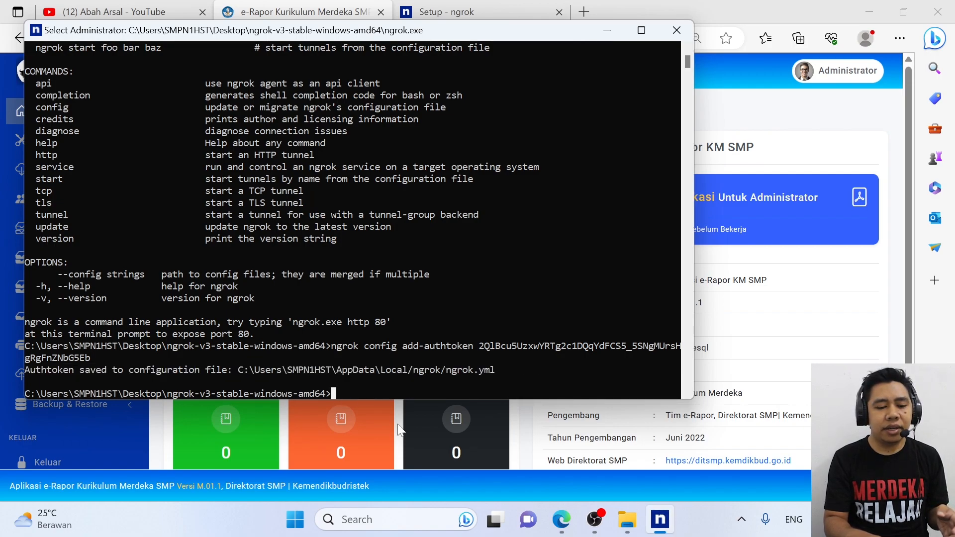
{"action": "type", "text": "ngrok"}
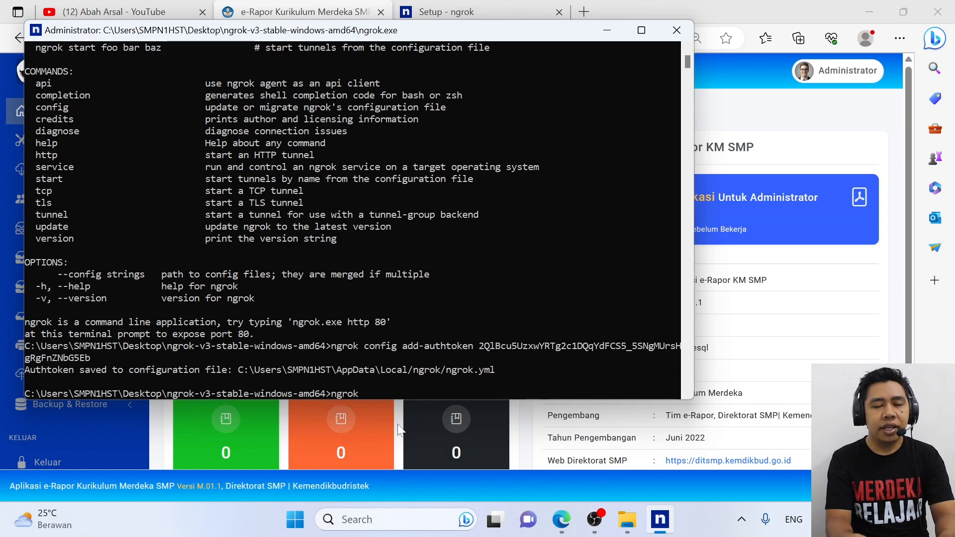
{"action": "type", "text": " tcp"}
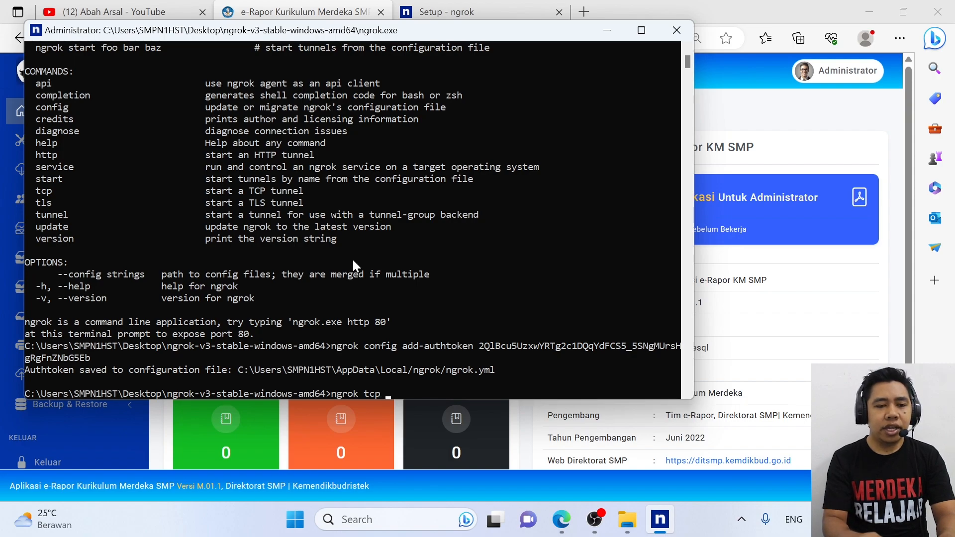
{"action": "left_click_drag", "start_coordinate": [336, 32], "coordinate": [336, 75]}
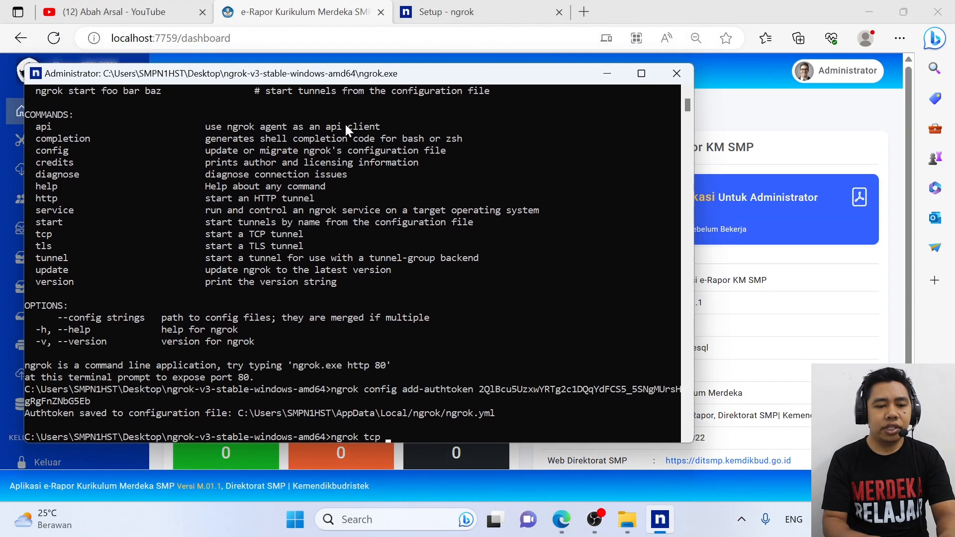
{"action": "type", "text": "7759"}
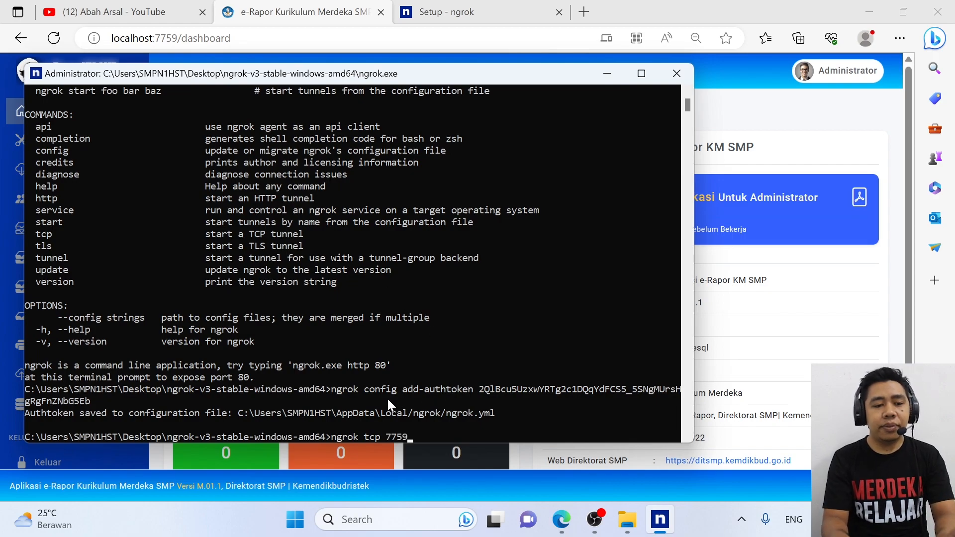
{"action": "key", "text": "Return"}
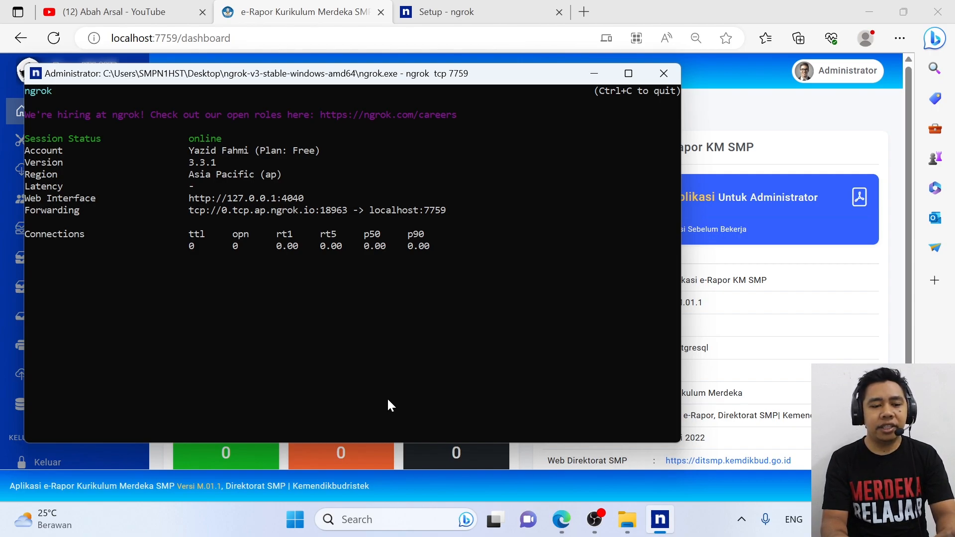
- Copy the forwarding host and port from the ngrok terminal, without the tcp:// prefix or the localhost part
{"action": "left_click", "coordinate": [222, 209]}
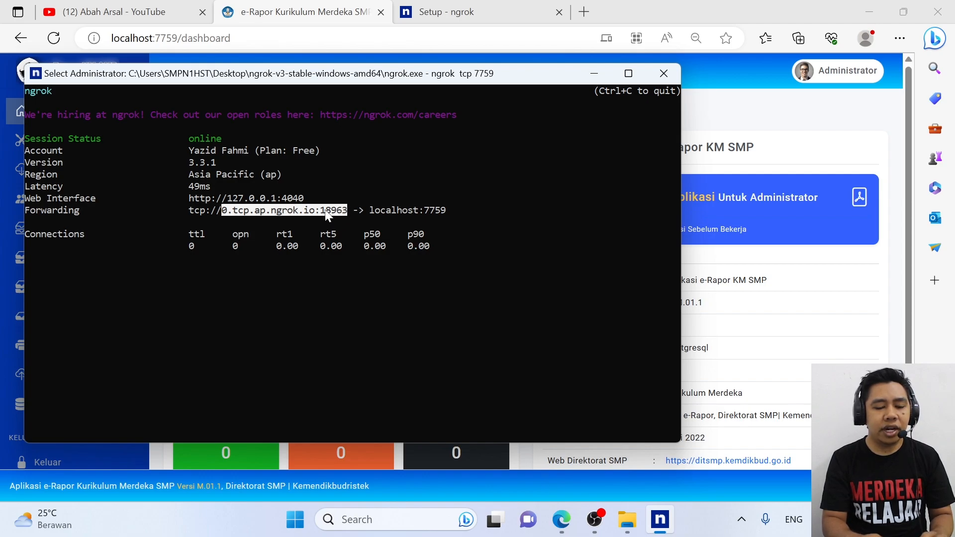
{"action": "key", "text": "ctrl+c"}
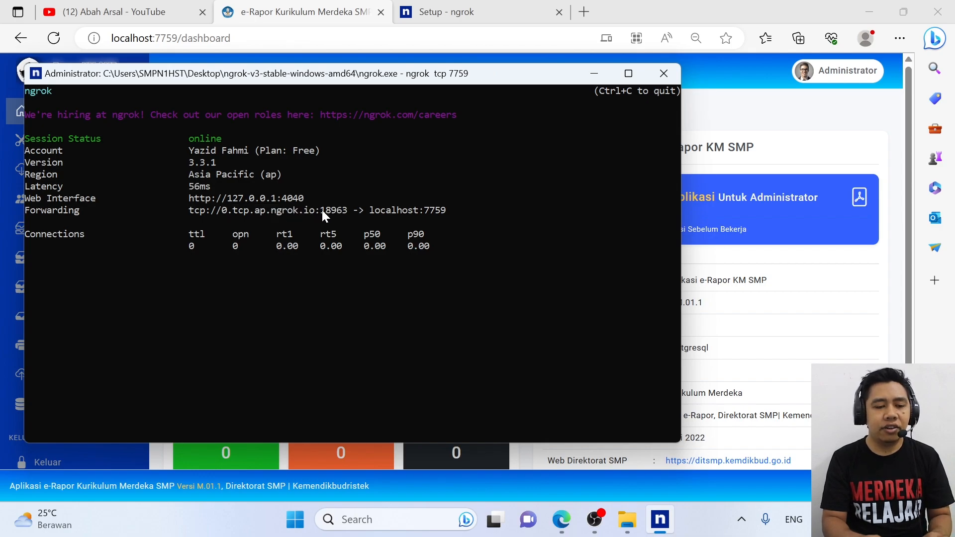
{"action": "left_click_drag", "start_coordinate": [221, 210], "coordinate": [298, 210]}
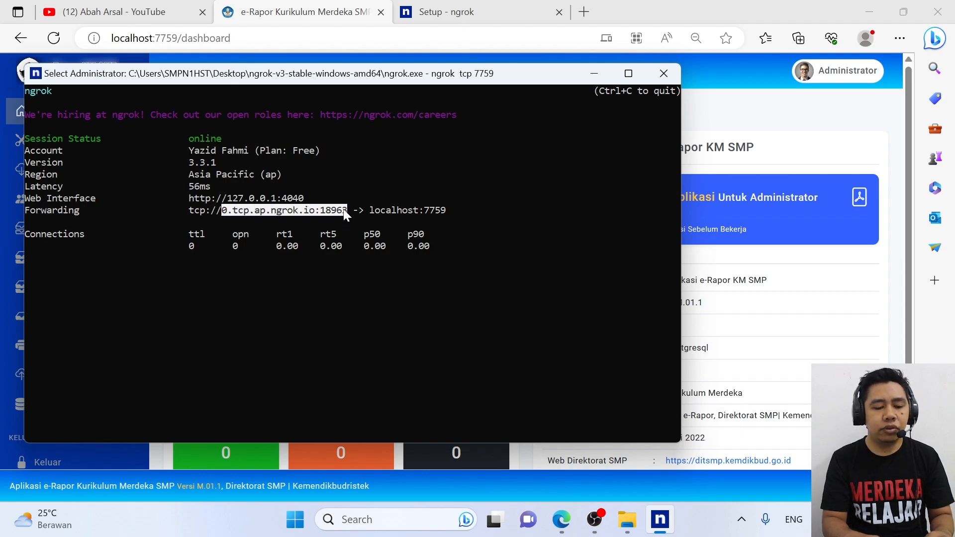
{"action": "key", "text": "ctrl+c"}
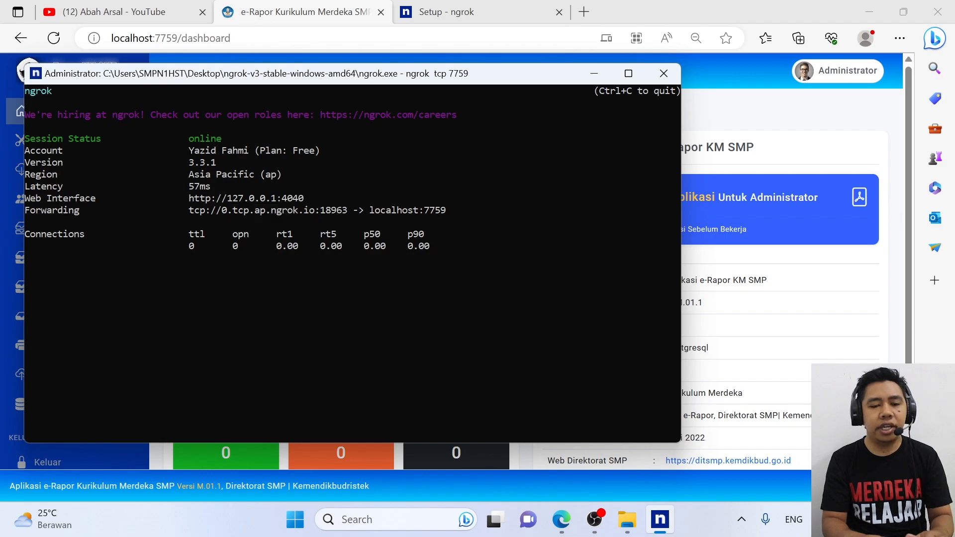
- Switch to the browser and open 0.tcp.ap.ngrok.io:18963 in a new tab
{"action": "left_click", "coordinate": [584, 11]}
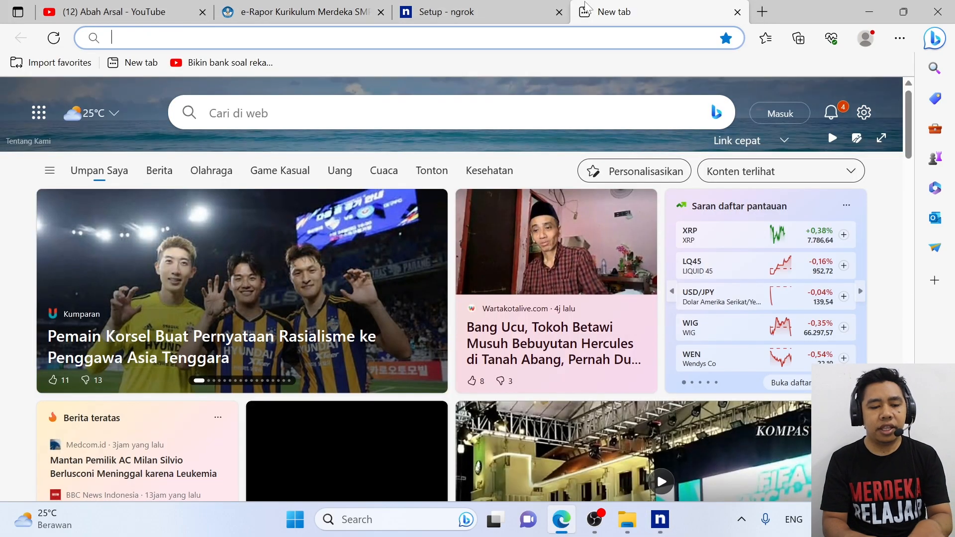
{"action": "key", "text": "ctrl+v"}
{"action": "key", "text": "Return"}
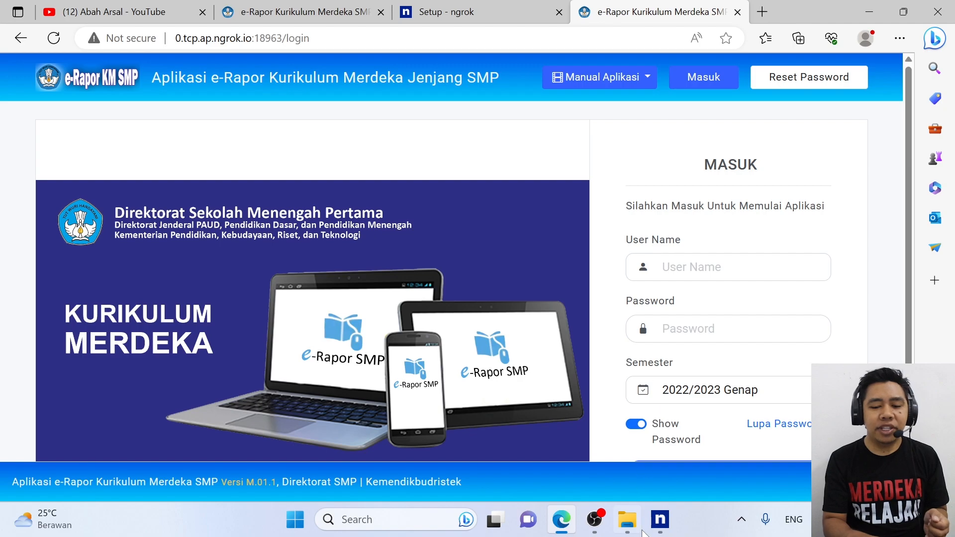
- Check the running tunnel in the ngrok terminal, and return to the browser to view the tunnelled e-Rapor login page
{"action": "left_click", "coordinate": [653, 533]}
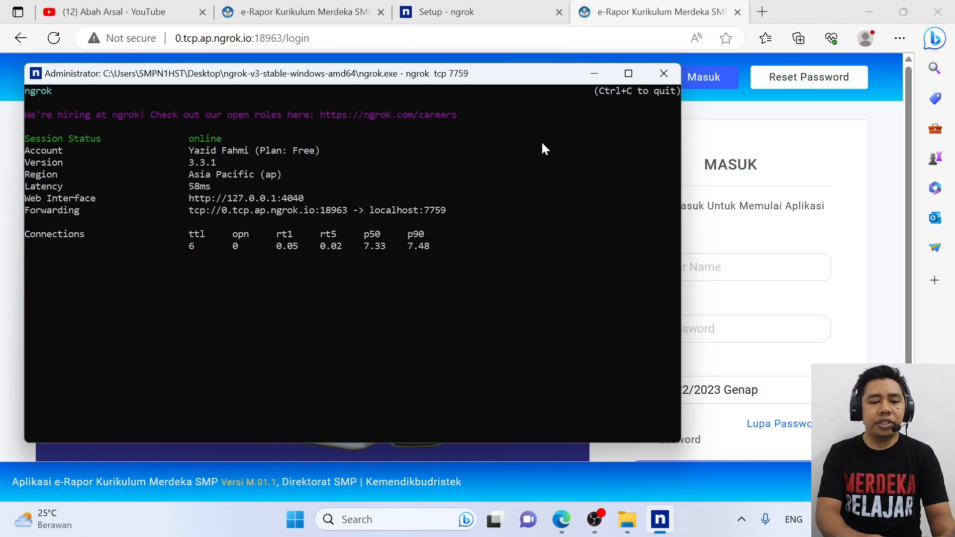
{"action": "left_click", "coordinate": [629, 16]}
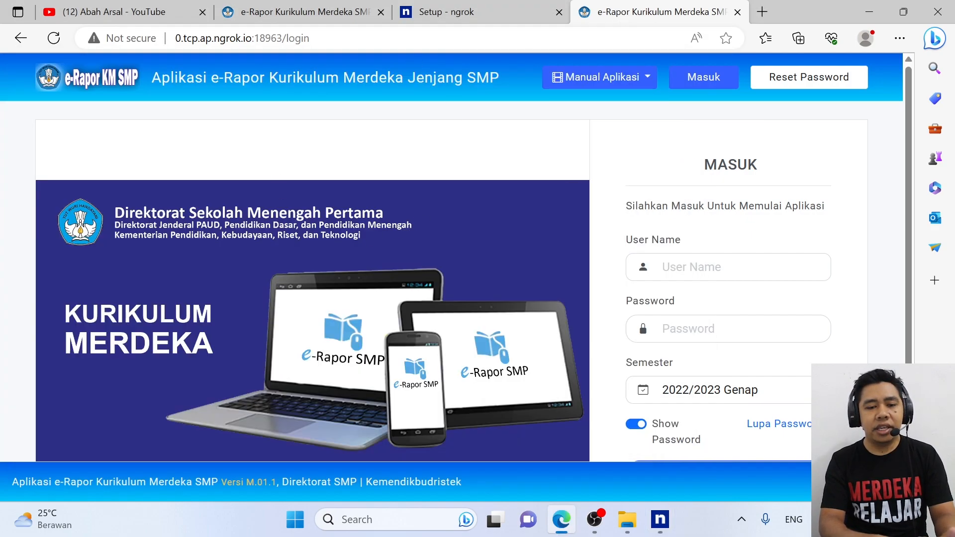
{"action": "scroll", "coordinate": [549, 385], "scroll_direction": "down", "scroll_amount": 2}
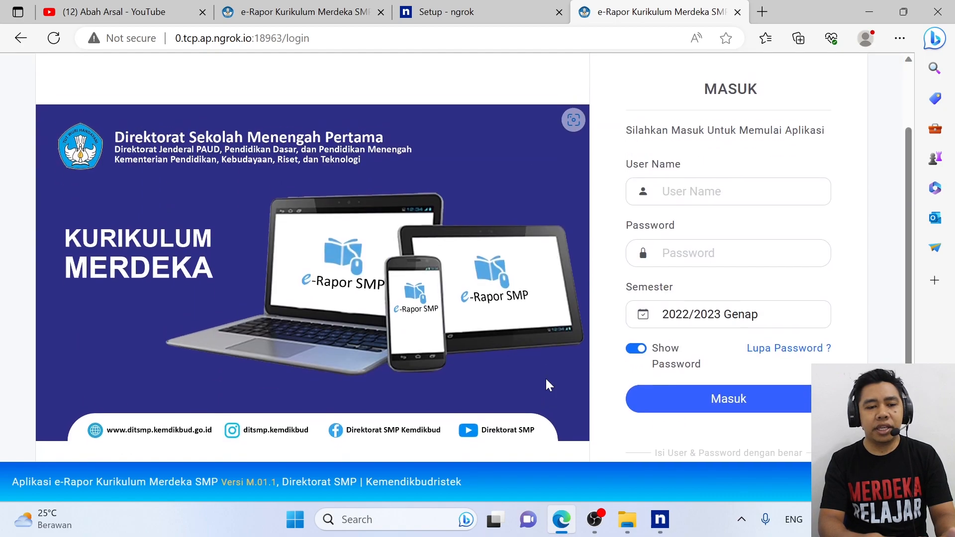
- Log the administrator out of the local e-Rapor dashboard on localhost:7759
{"action": "left_click", "coordinate": [304, 12]}
{"action": "scroll", "coordinate": [304, 299], "scroll_direction": "down", "scroll_amount": 2}
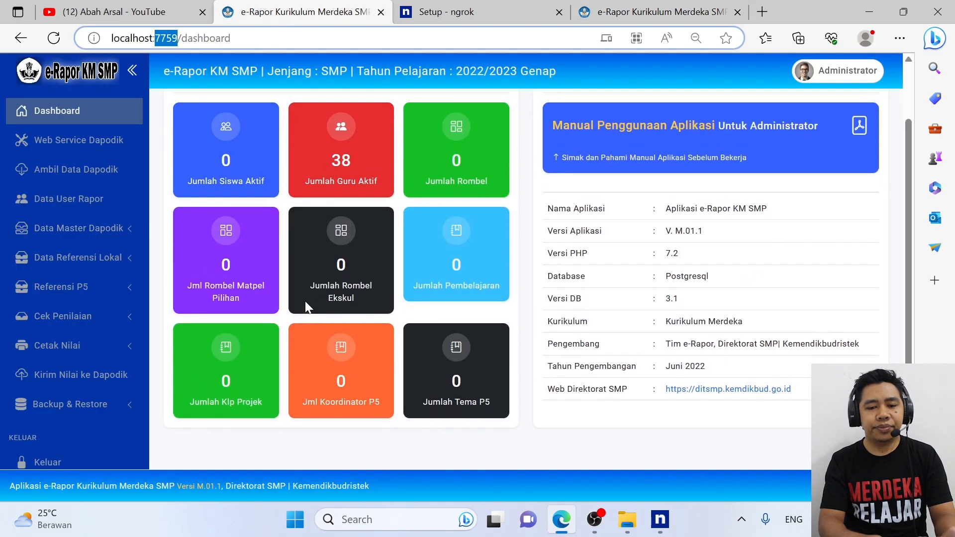
{"action": "left_click", "coordinate": [806, 71]}
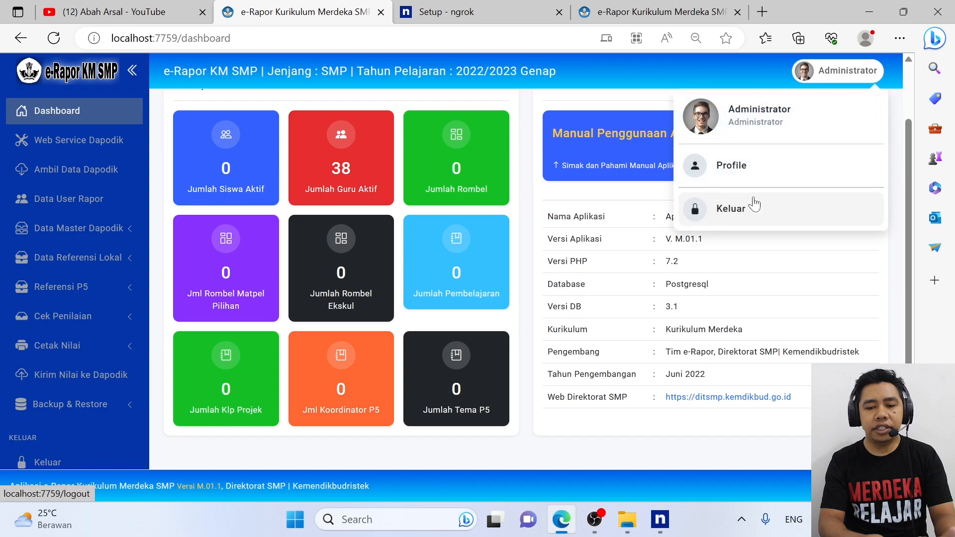
{"action": "left_click", "coordinate": [755, 203]}
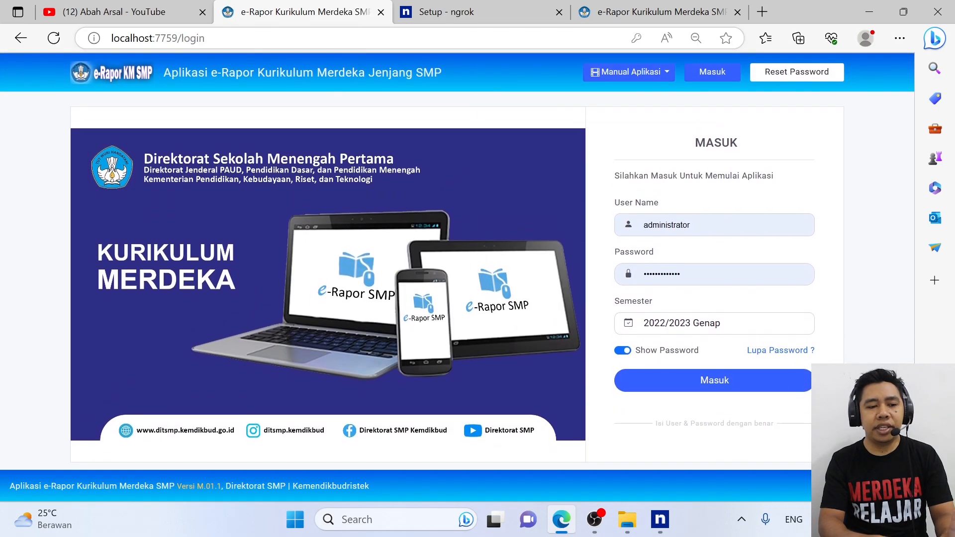
- Compare the tunnelled and local e-Rapor login pages, and highlight the public port of the forwarding address in the ngrok terminal
{"action": "left_click", "coordinate": [657, 12]}
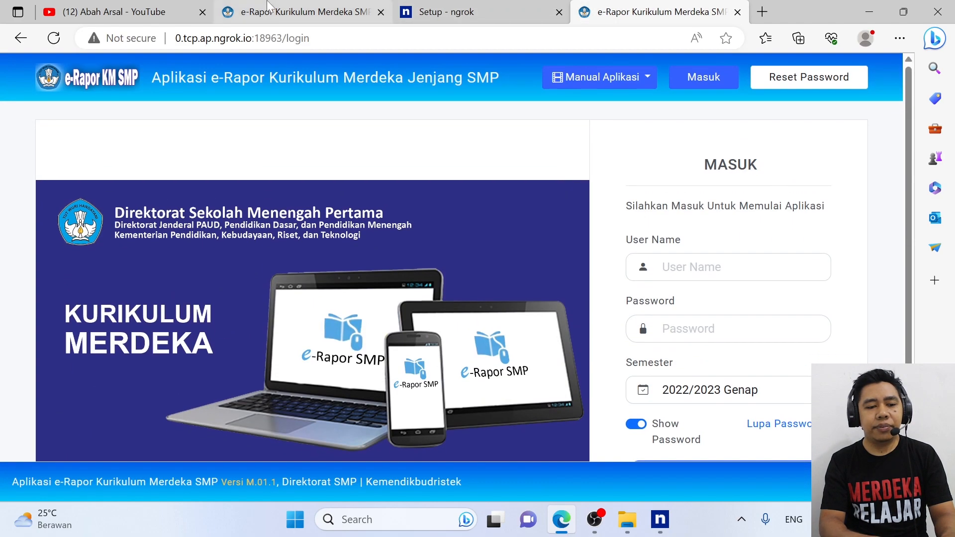
{"action": "left_click", "coordinate": [268, 6]}
{"action": "left_click", "coordinate": [687, 9]}
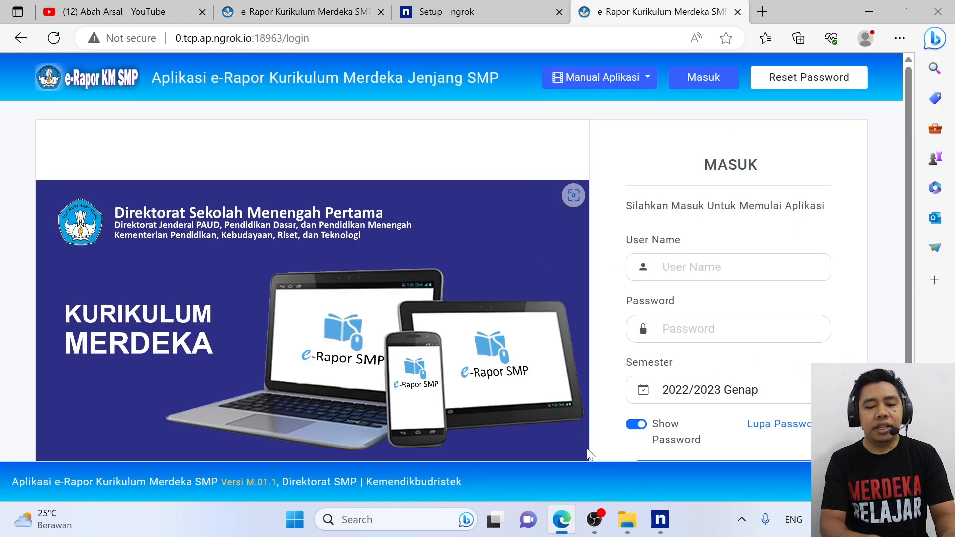
{"action": "left_click", "coordinate": [660, 520]}
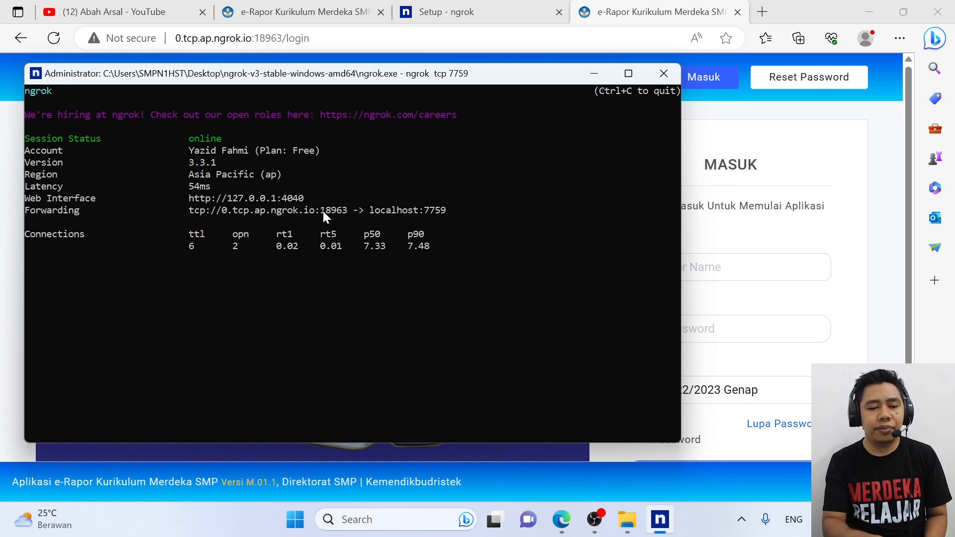
{"action": "left_click_drag", "start_coordinate": [321, 209], "coordinate": [333, 210]}
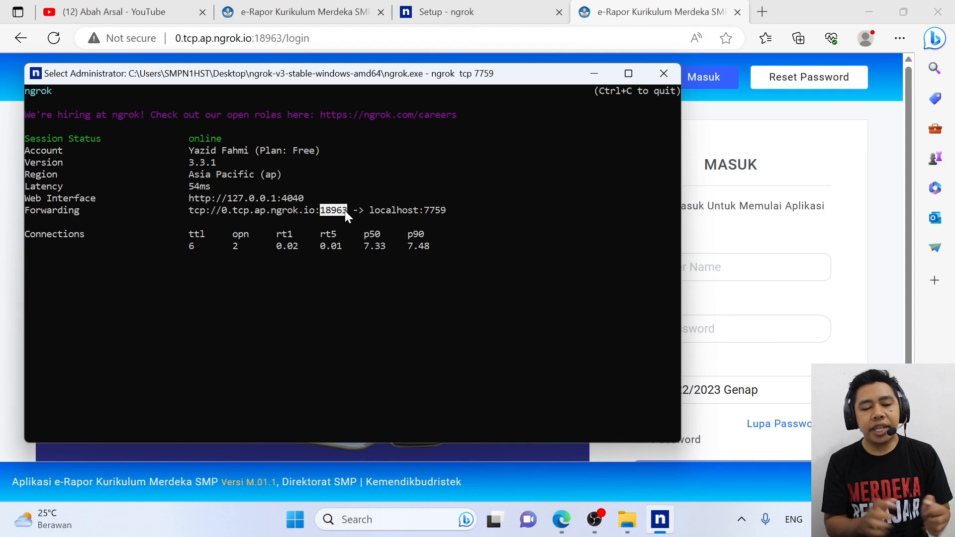